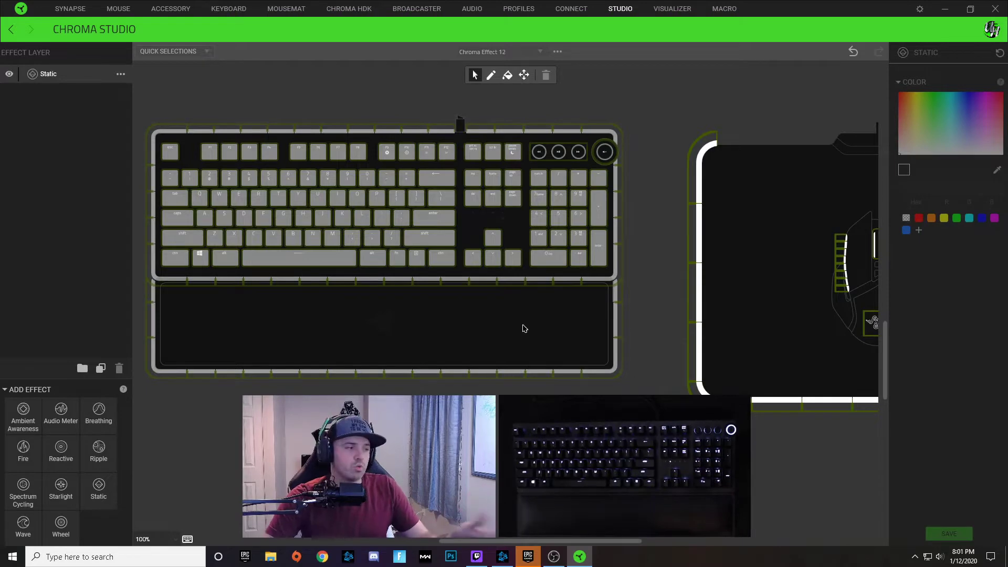
- Add a Ripple layer and apply it to every key and the wrist rest
click(107, 457)
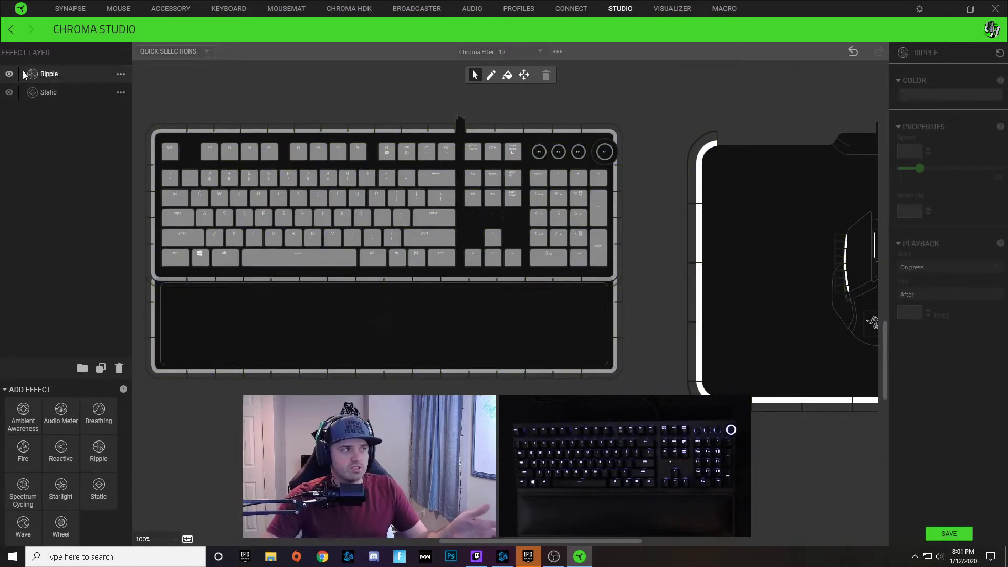
click(80, 72)
drag(144, 110, 627, 379)
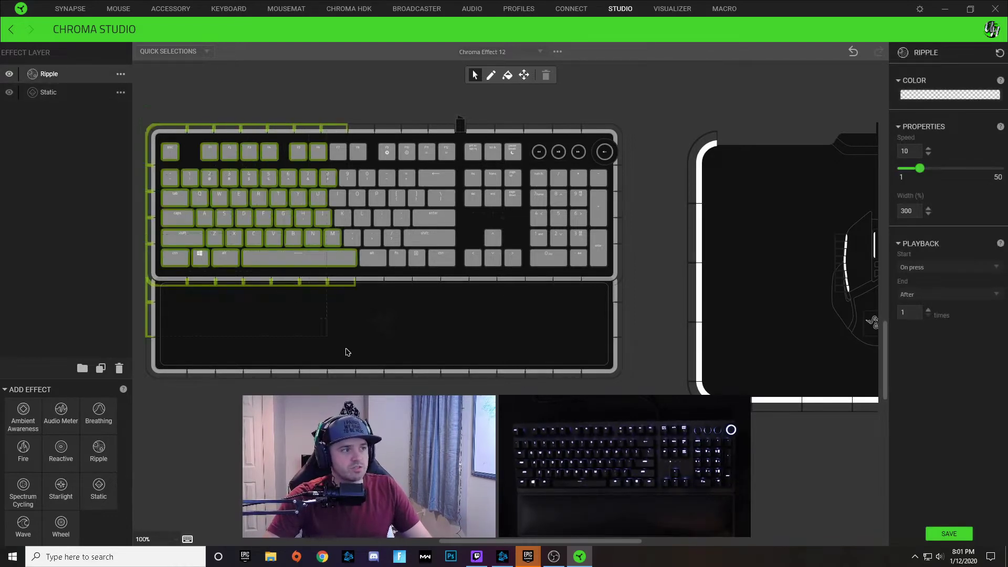
- Give the Ripple a single solid blue colour
click(971, 98)
click(976, 125)
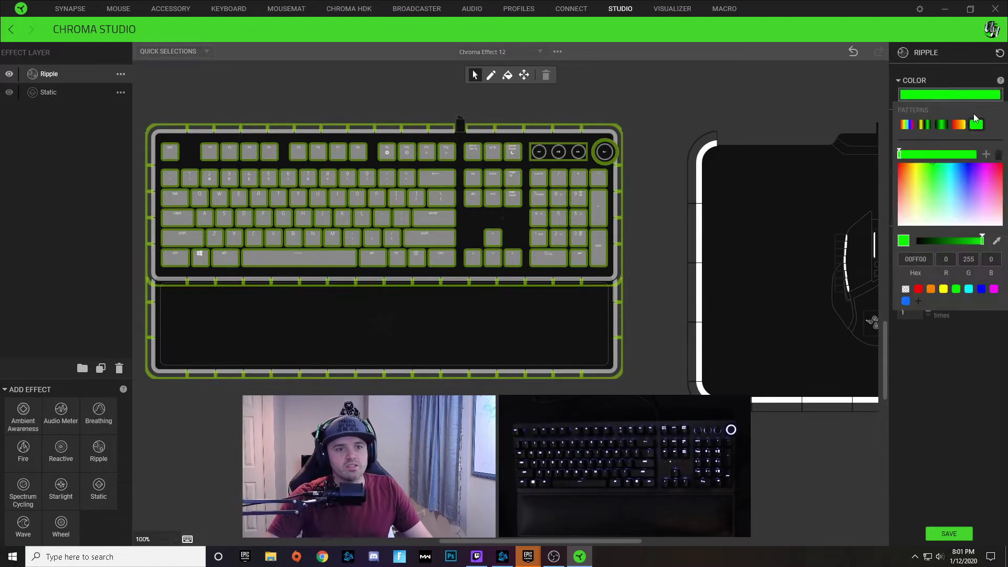
click(981, 290)
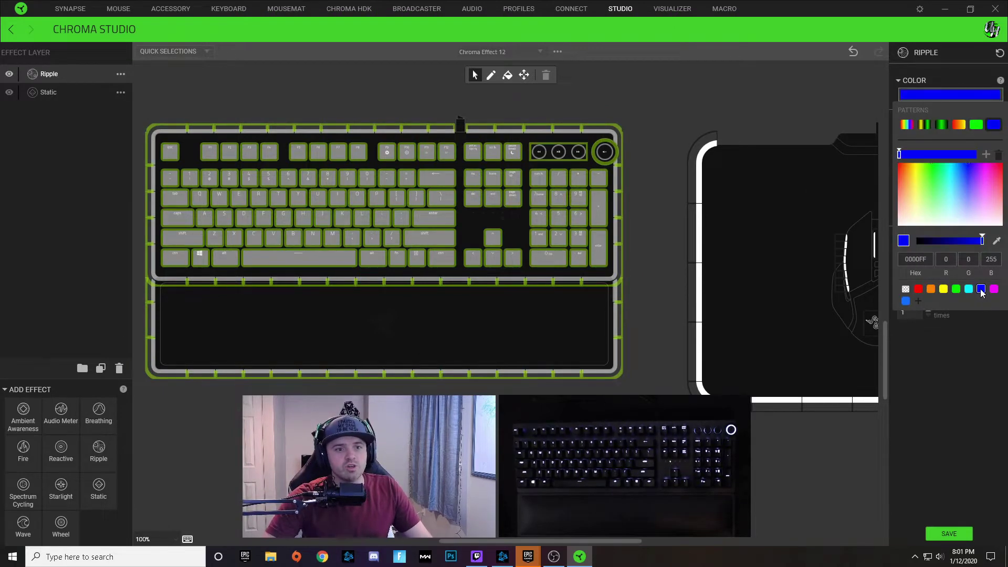
click(910, 408)
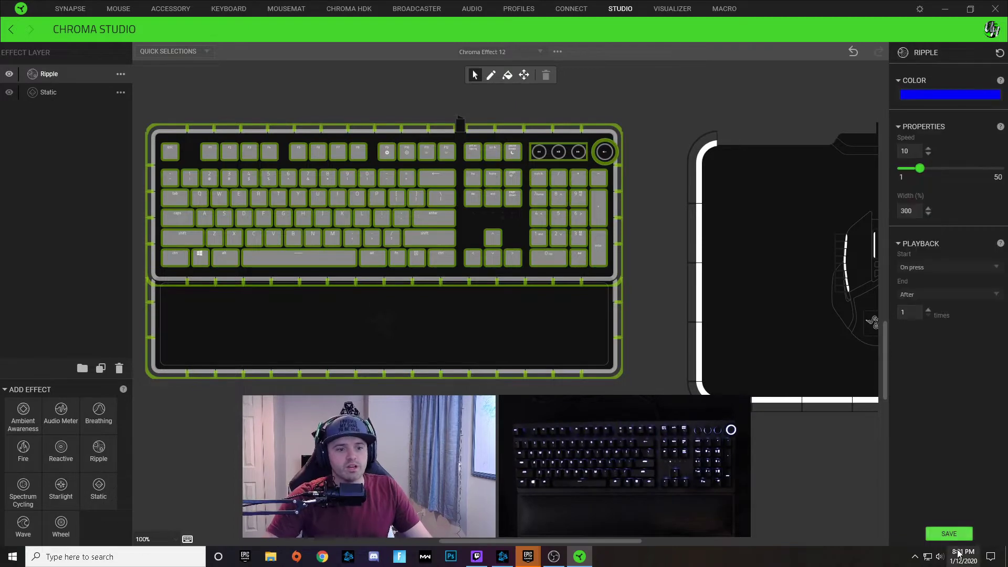
key(space)
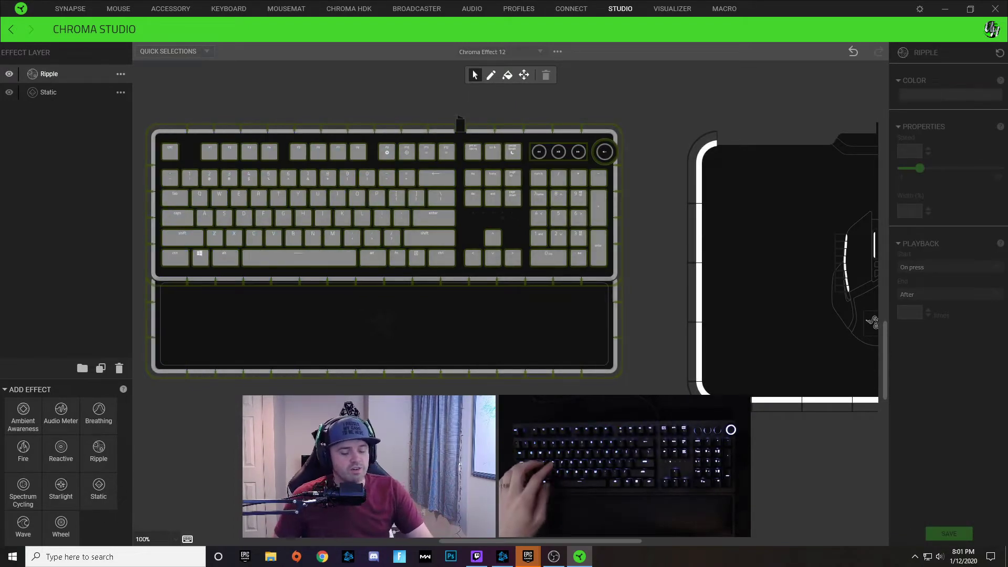
key(d)
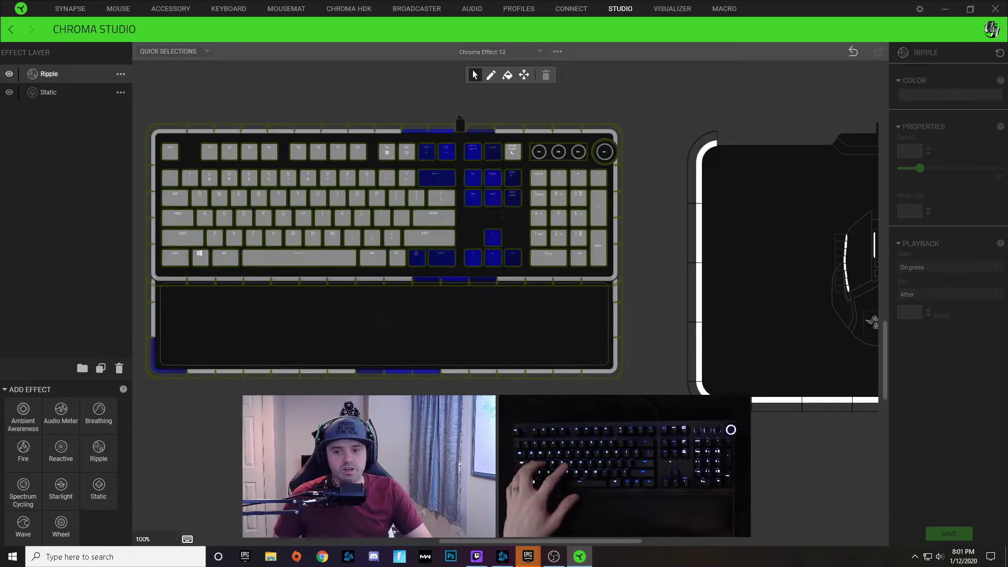
key(d)
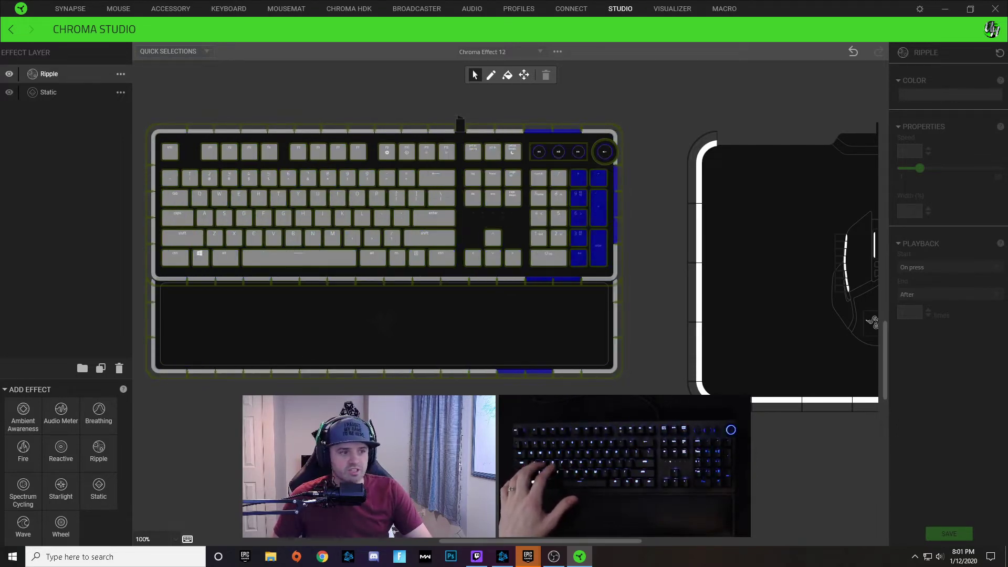
key(d)
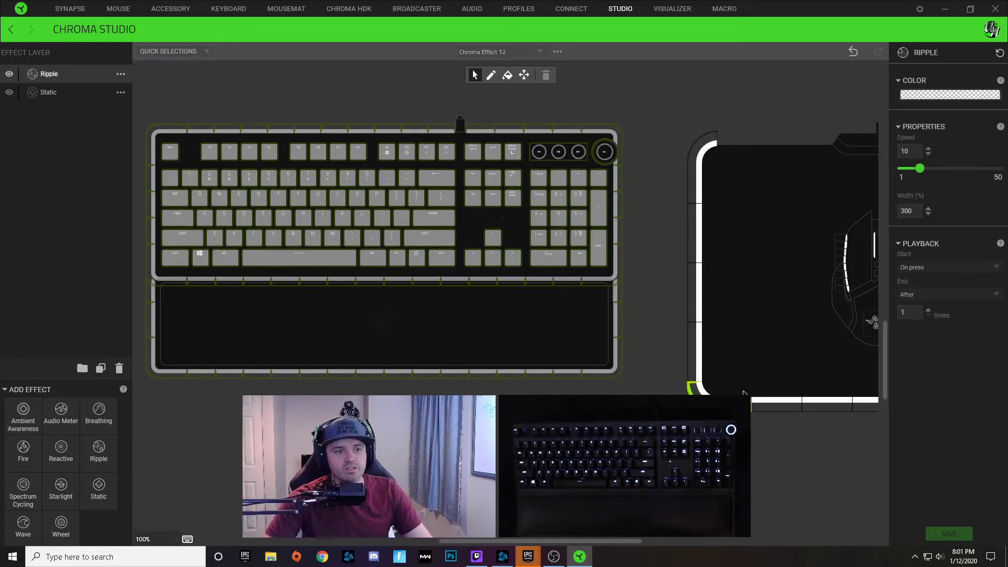
key(KP_Enter)
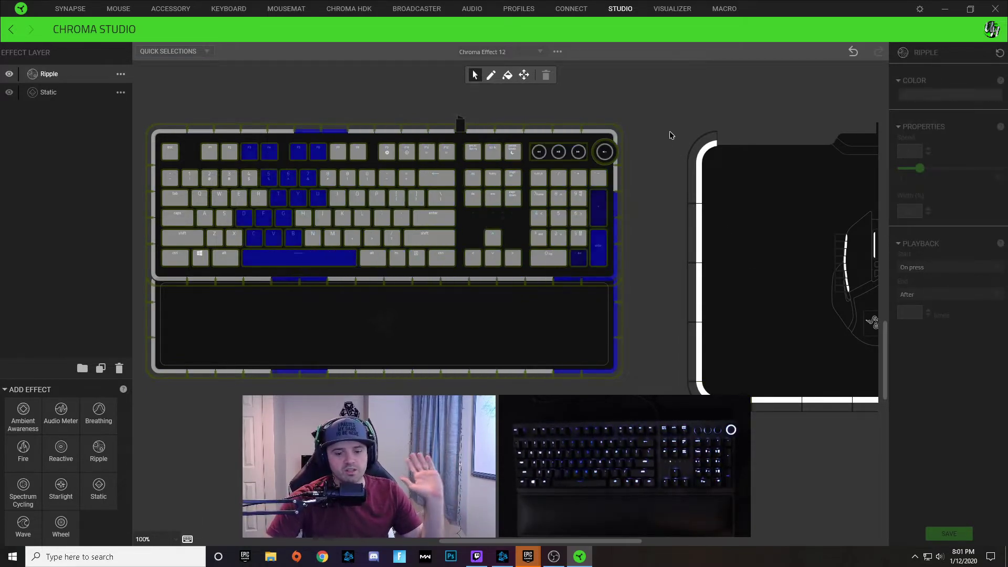
key(KP_Enter)
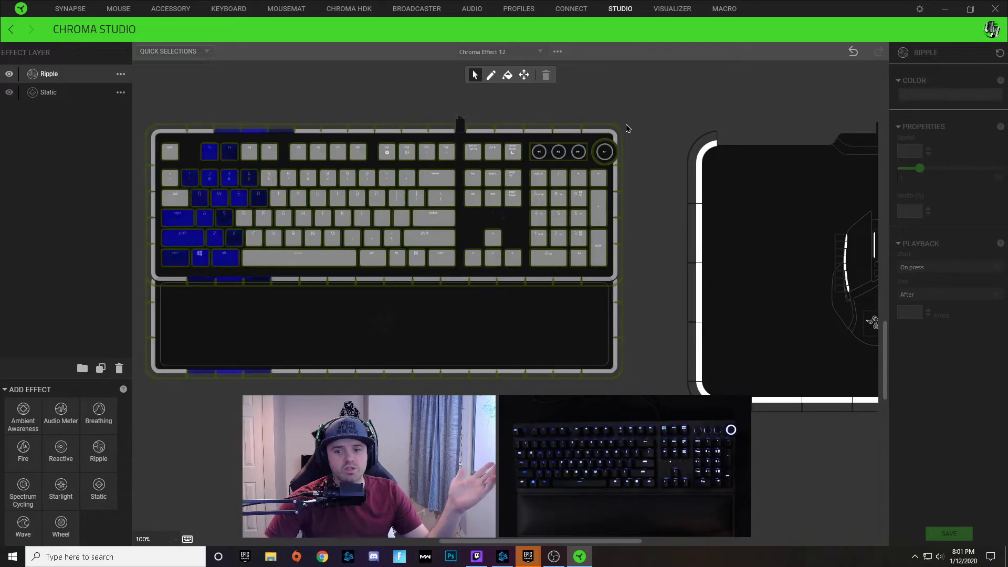
key(KP_Enter)
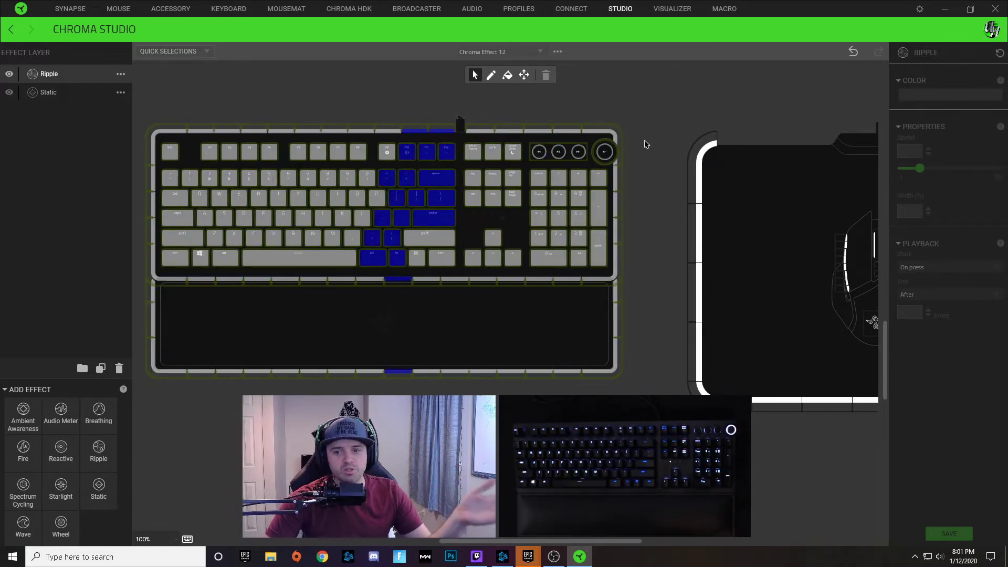
click(621, 221)
- Test the ripple with a keypress, then set Playback Start to 'On selected keys'
key(KP_Enter)
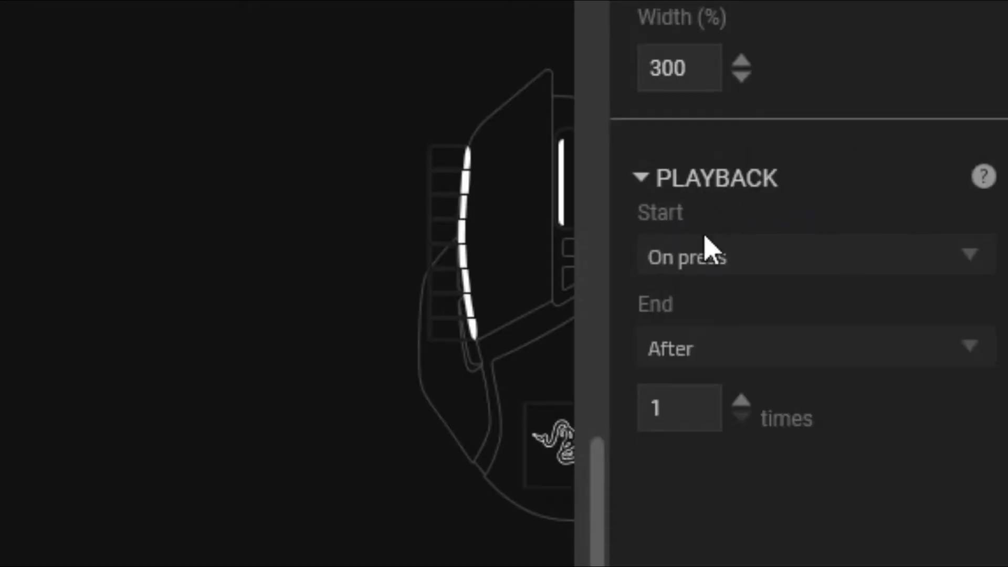
click(859, 273)
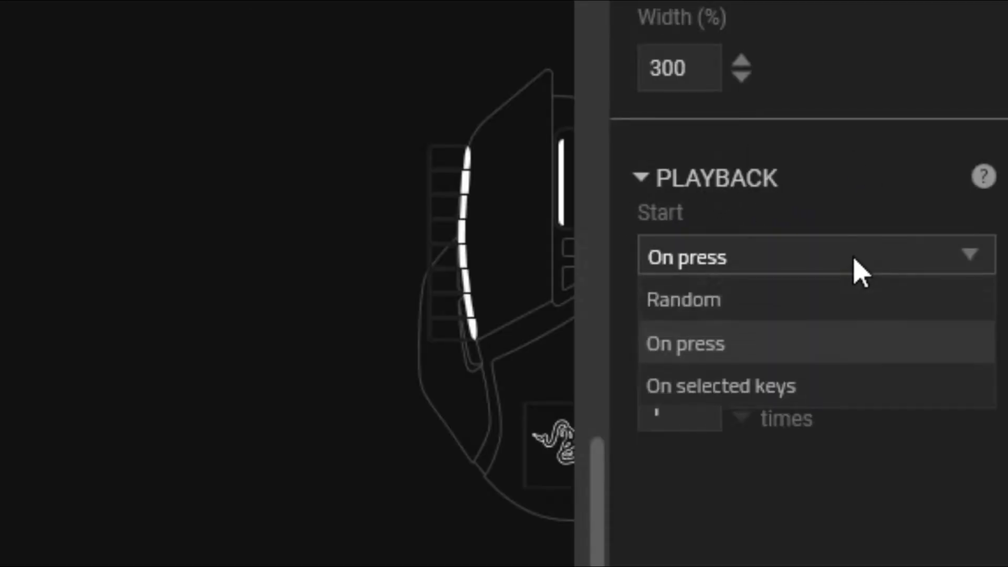
click(798, 388)
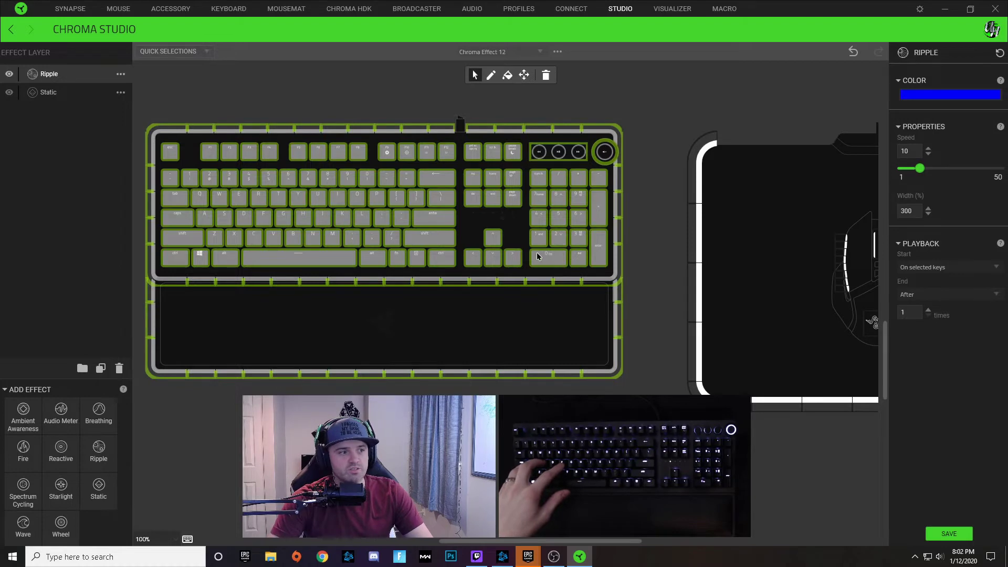
right_click(575, 198)
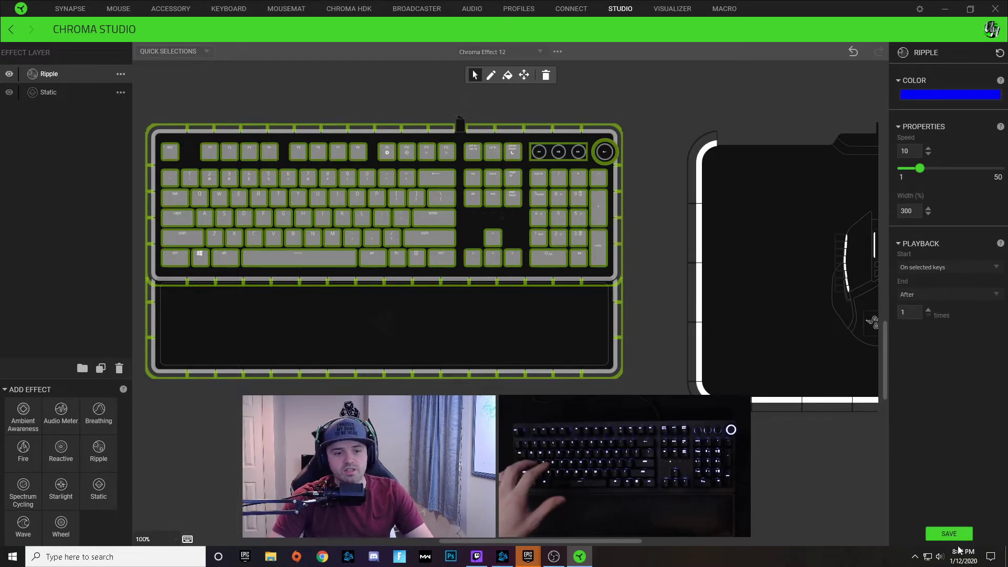
click(631, 355)
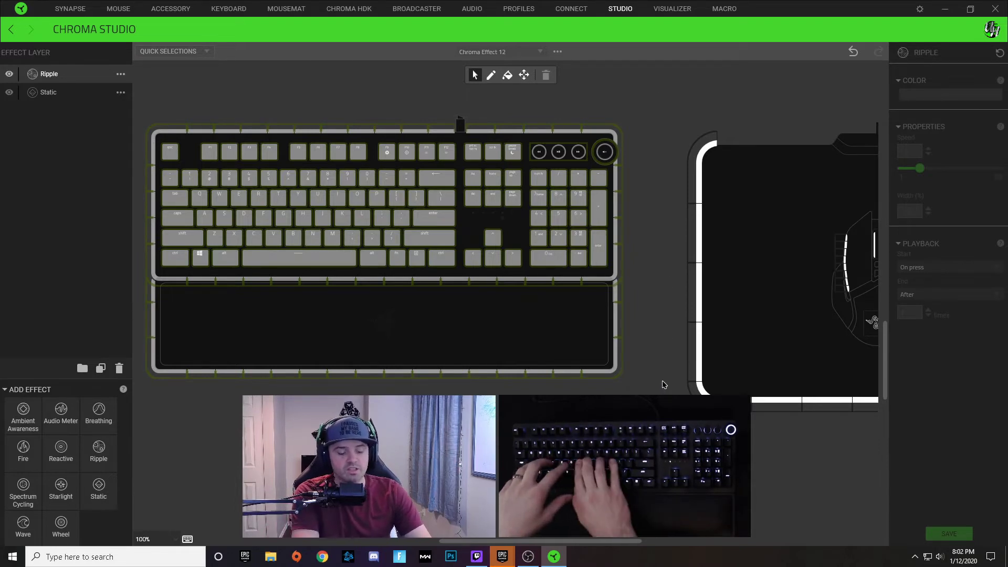
key(f)
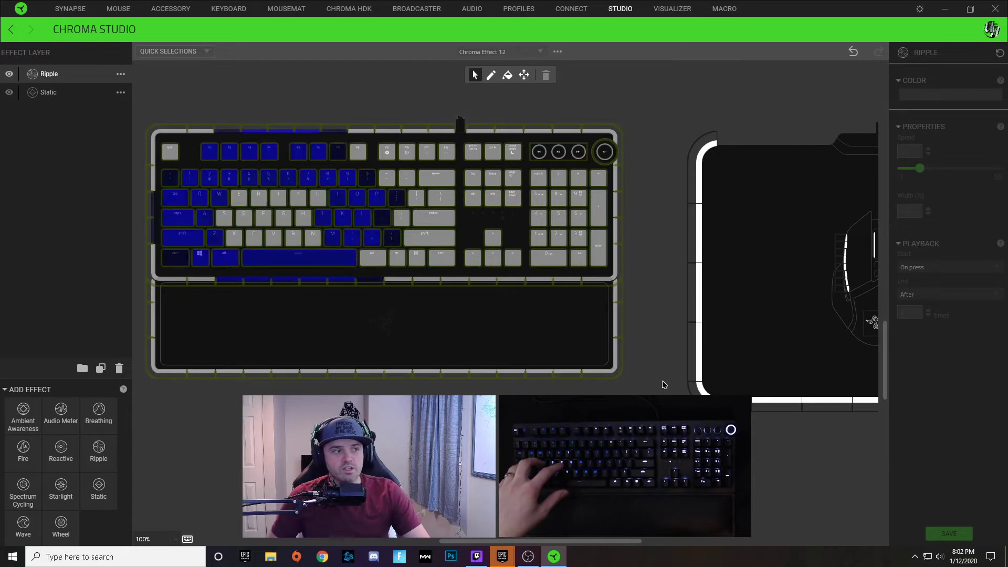
key(f)
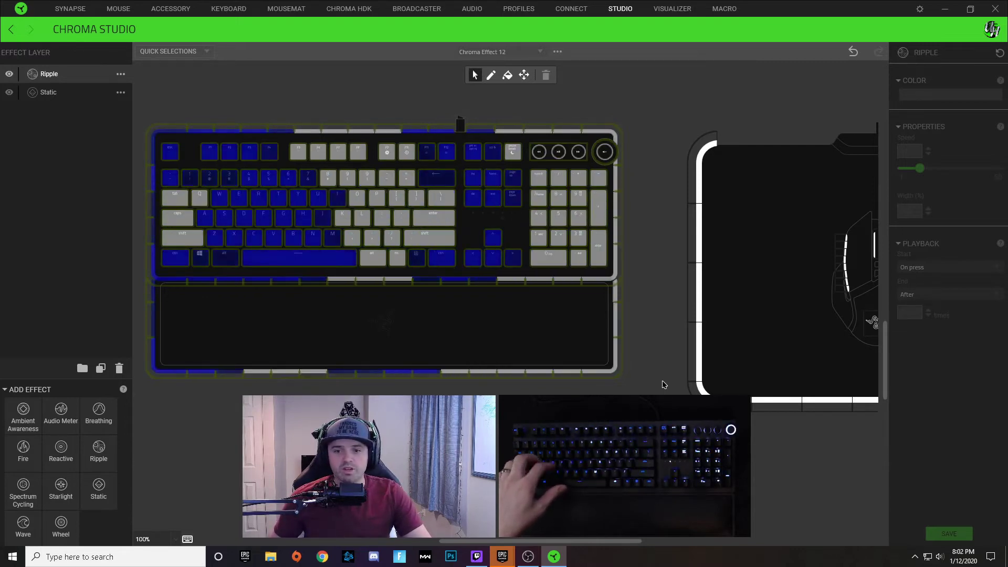
key(f)
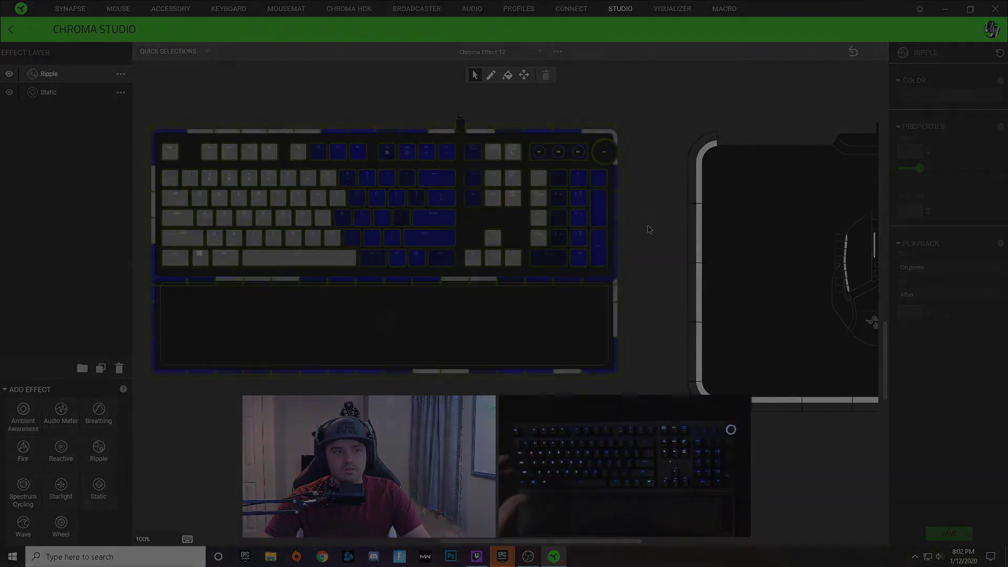